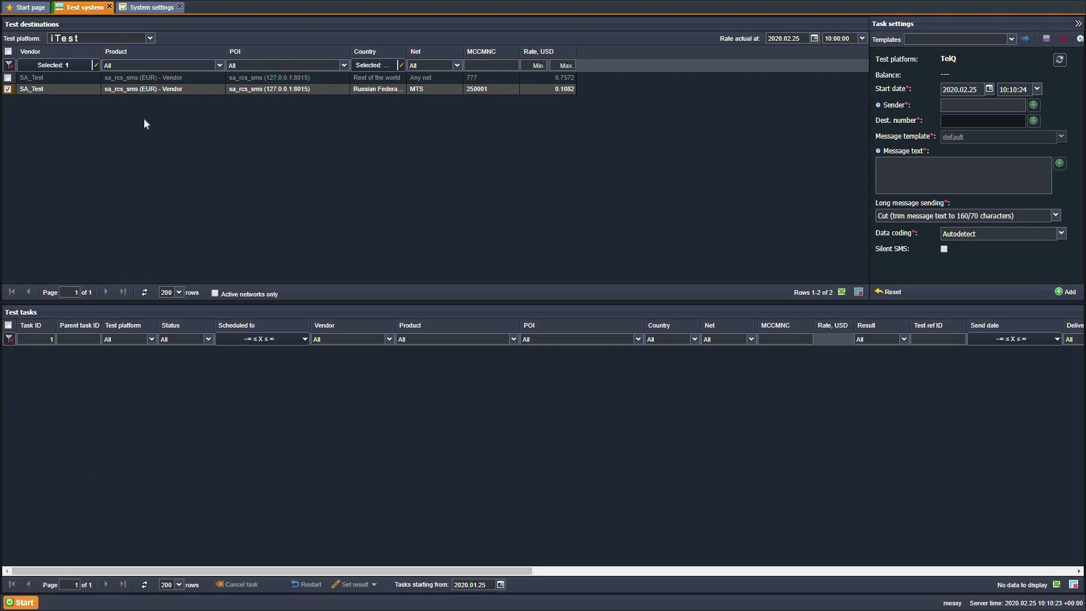
In the system settings, enter 18,2 in the SMS rate changes auto send hours.
{"action": "left_click", "coordinate": [173, 12]}
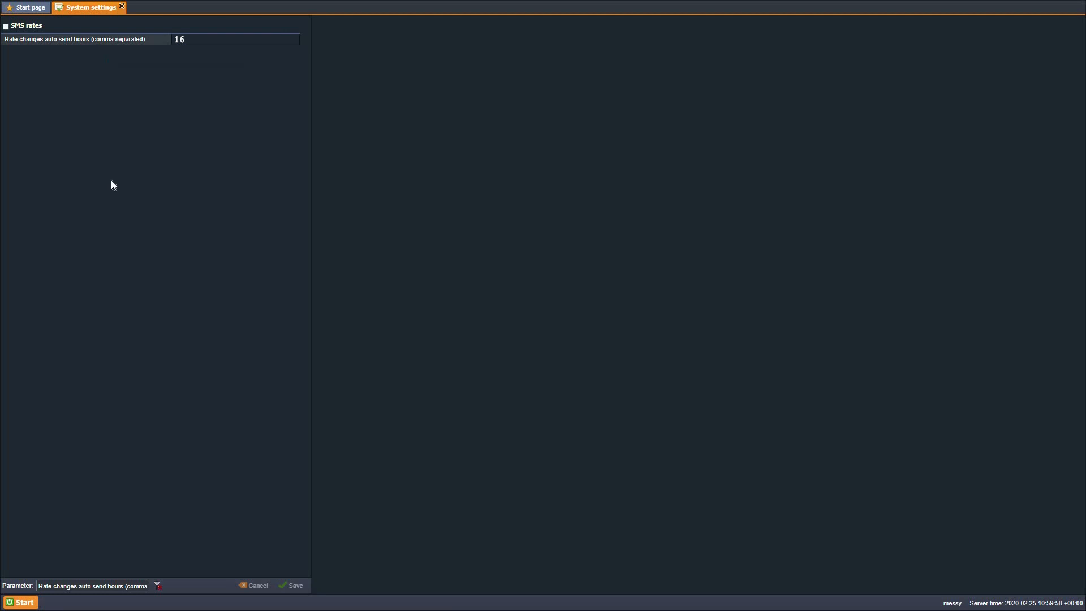
{"action": "type", "text": "18,2"}
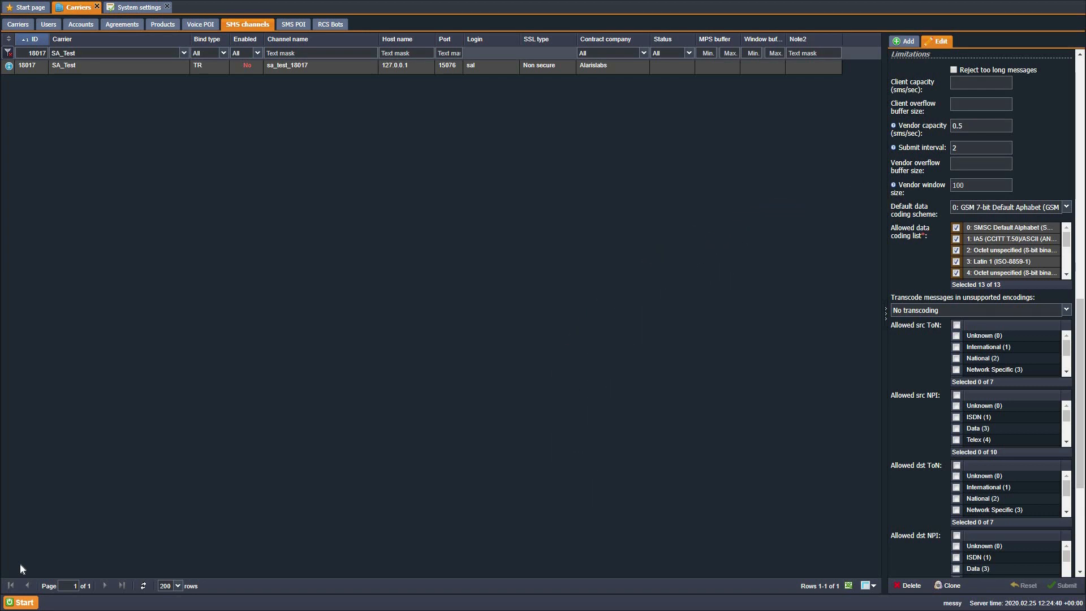
{"action": "left_click", "coordinate": [141, 8]}
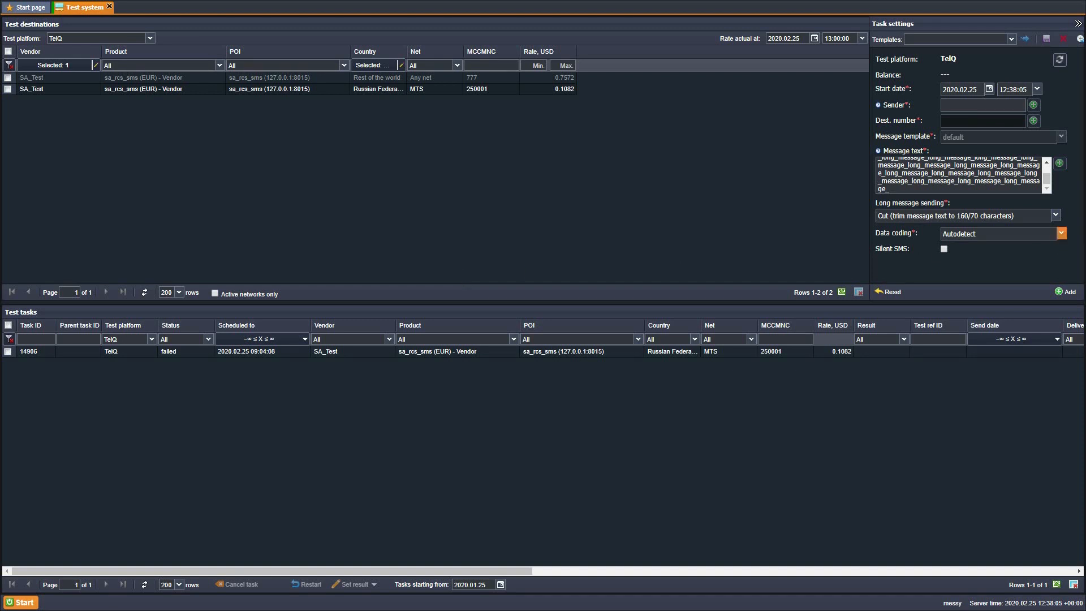
Check the data coding and long message sending options available for the test task.
{"action": "left_click", "coordinate": [1061, 233]}
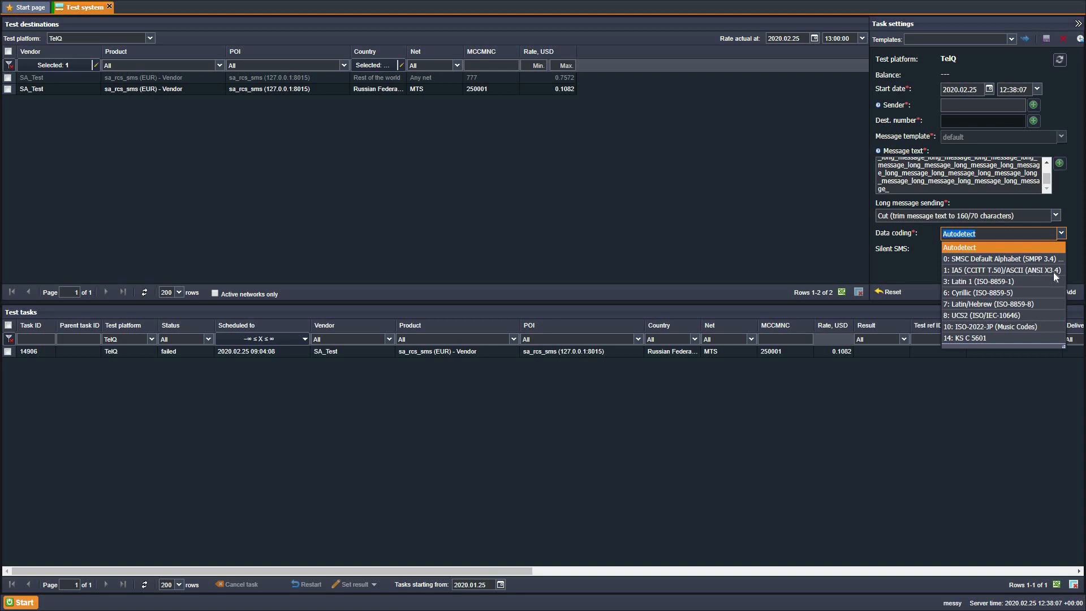
{"action": "left_click", "coordinate": [1056, 215]}
{"action": "left_click", "coordinate": [1053, 261]}
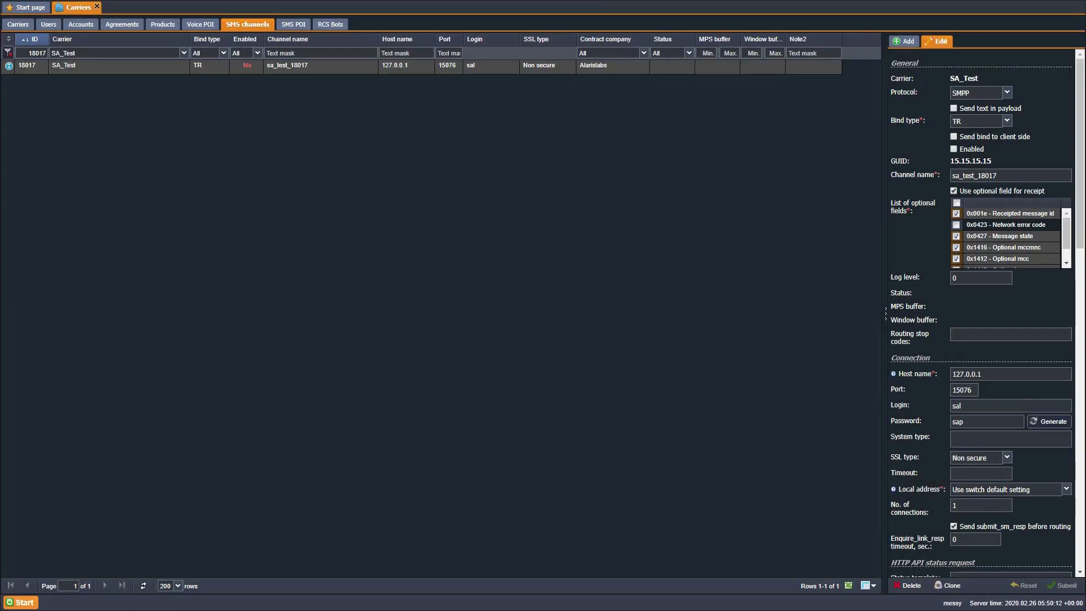
{"action": "left_click", "coordinate": [925, 405]}
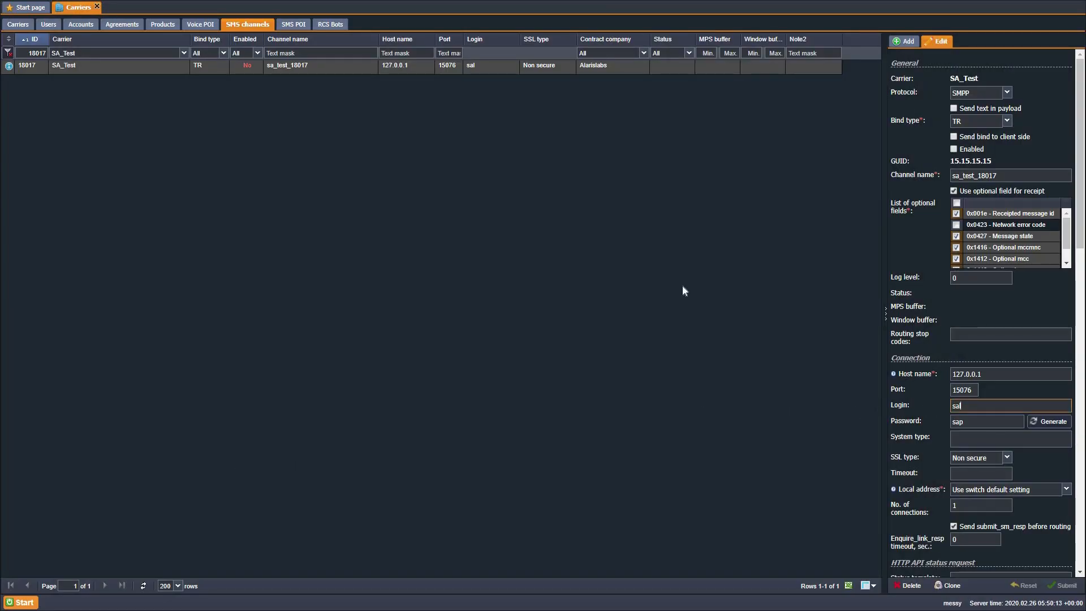
{"action": "left_click", "coordinate": [303, 25]}
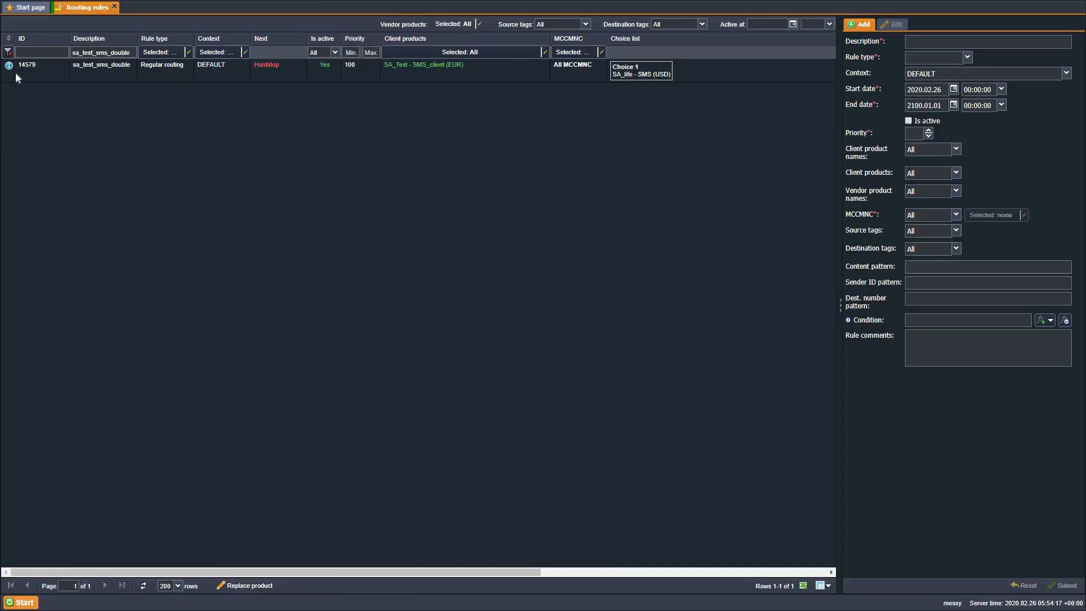
{"action": "mouse_move", "coordinate": [8, 69]}
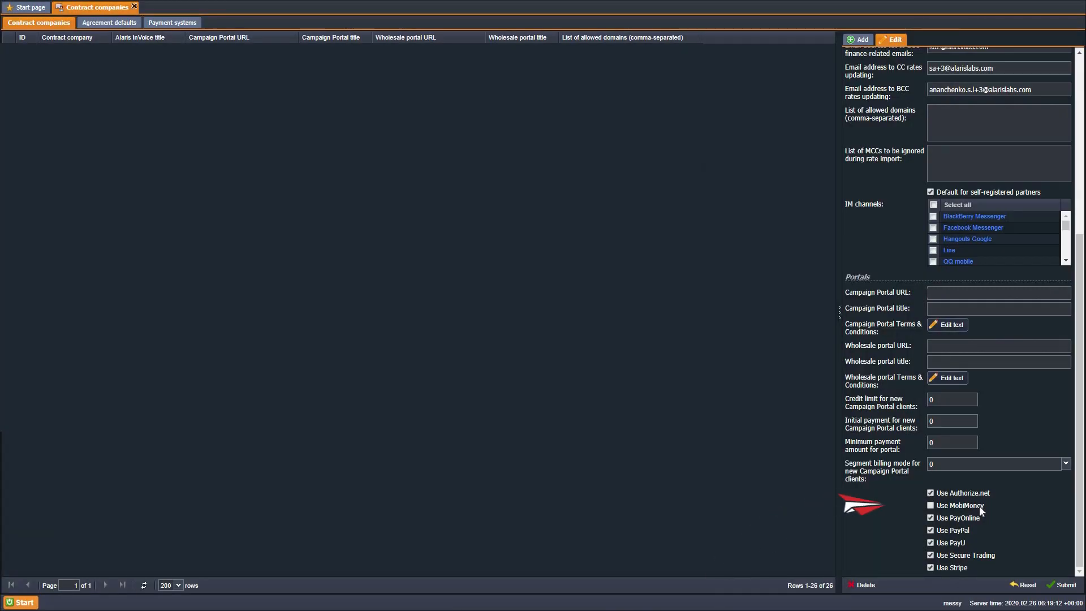
{"action": "left_click", "coordinate": [979, 507]}
{"action": "left_click", "coordinate": [174, 23]}
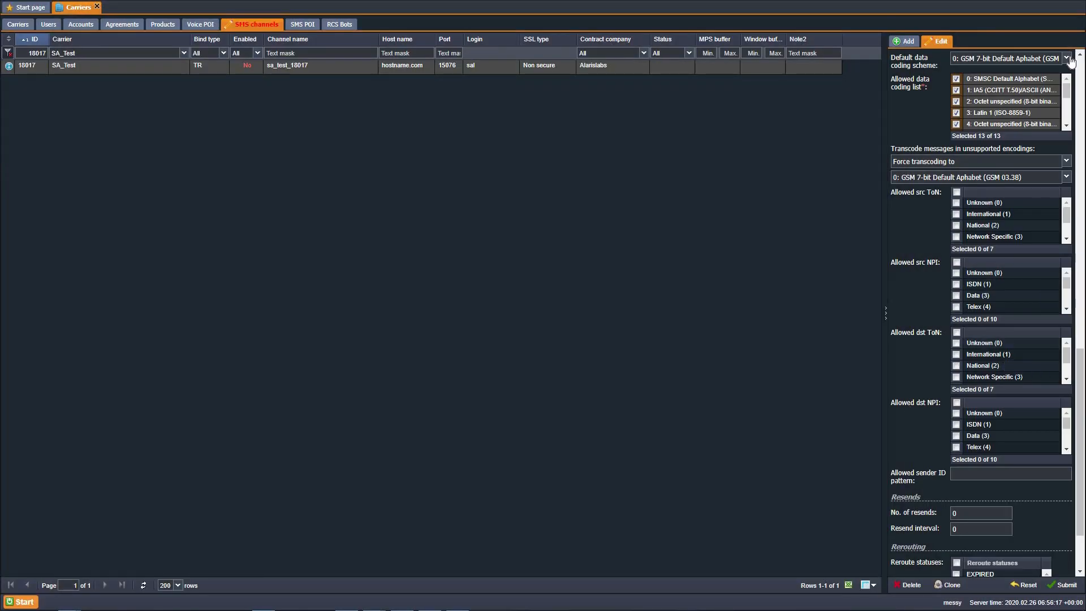
Review the default data coding schemes and the forced transcoding targets available for SMS channel sa_test_18017.
{"action": "left_click", "coordinate": [1068, 58]}
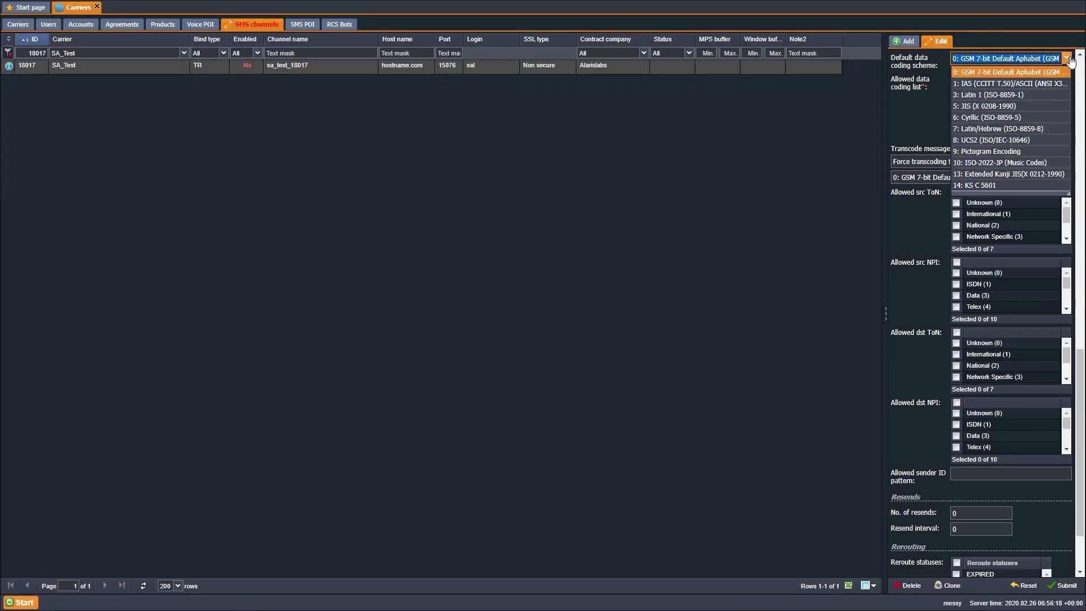
{"action": "left_click", "coordinate": [1069, 177]}
{"action": "left_click", "coordinate": [1066, 177]}
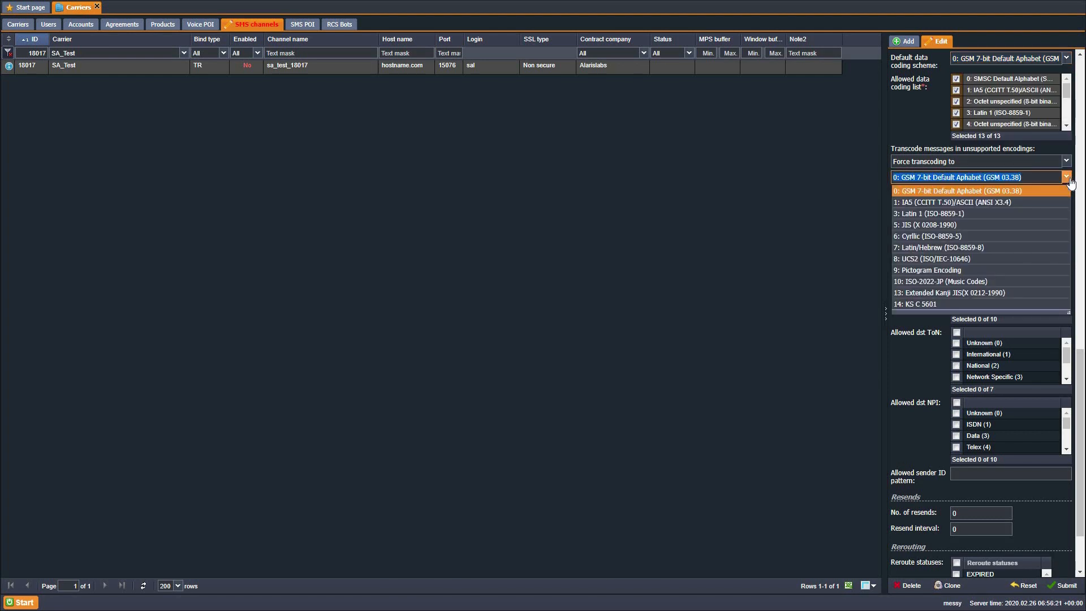
{"action": "left_click", "coordinate": [711, 215]}
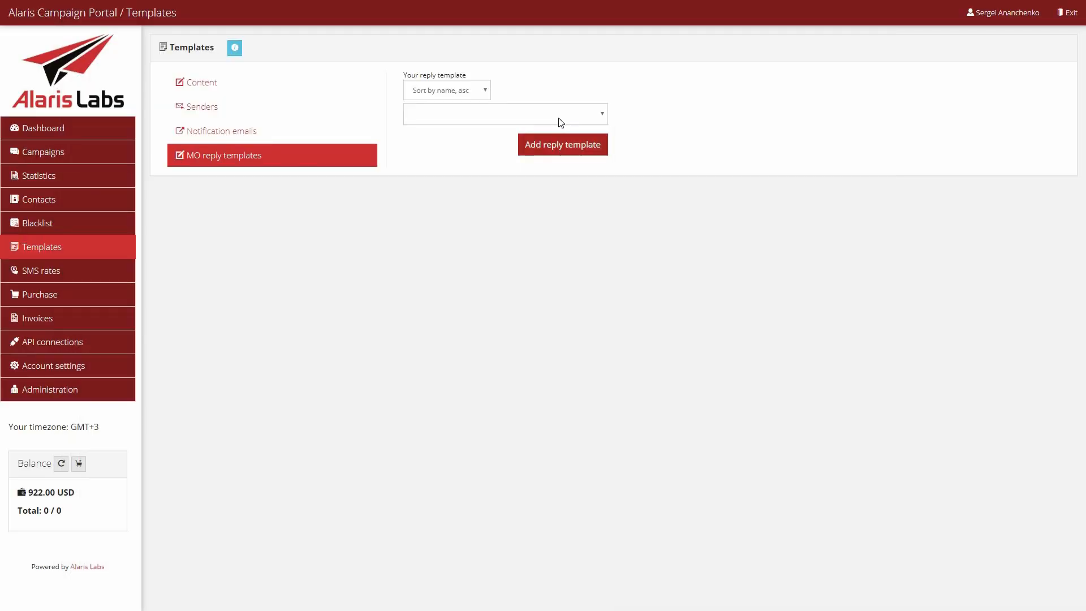
Add a string keyword "no" with the reply "canceled" and priority 15 to the MO reply template sa_test_1, and save it.
{"action": "left_click", "coordinate": [554, 116]}
{"action": "left_click", "coordinate": [548, 141]}
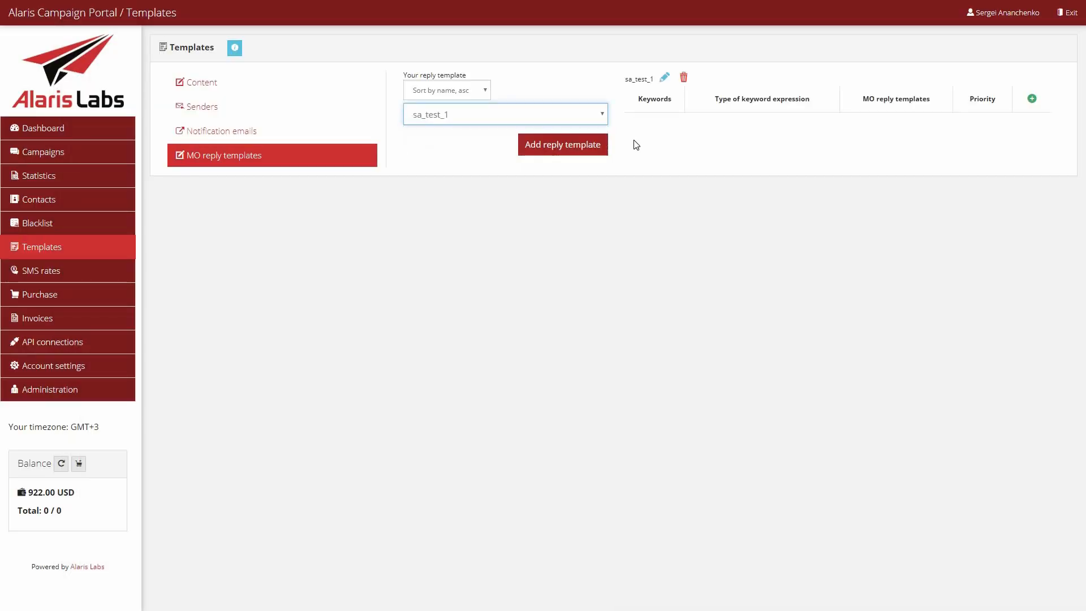
{"action": "left_click", "coordinate": [1033, 103]}
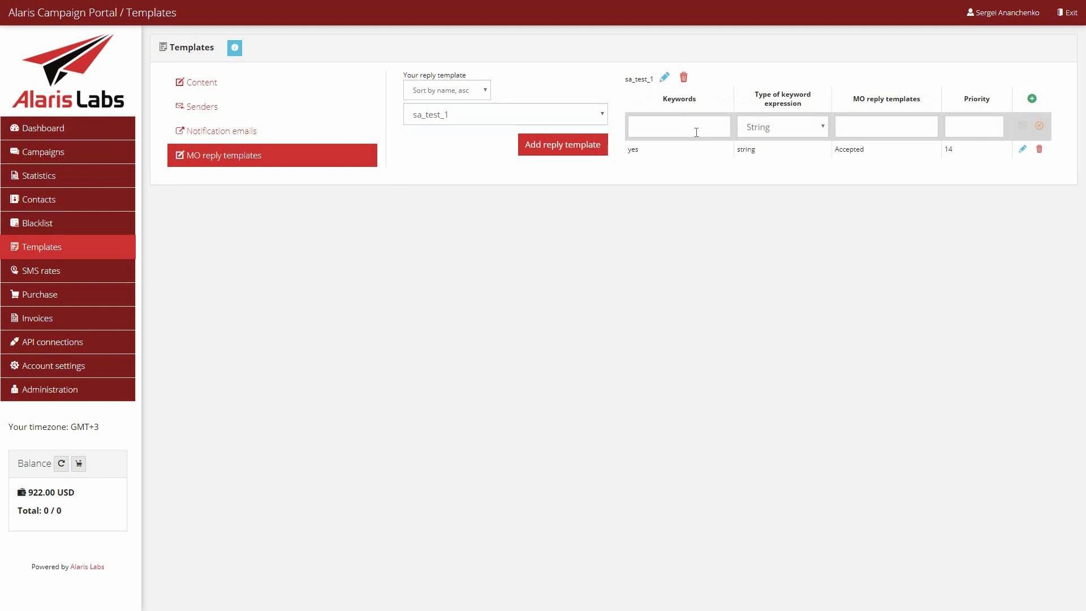
{"action": "left_click", "coordinate": [696, 132]}
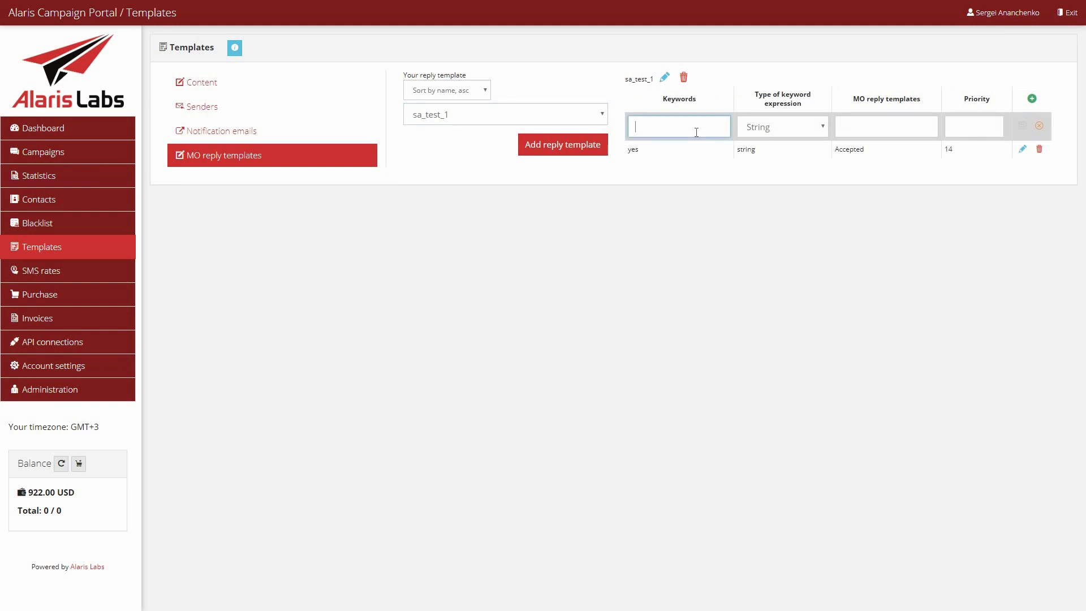
{"action": "type", "text": "no"}
{"action": "left_click", "coordinate": [872, 126]}
{"action": "type", "text": "canc"}
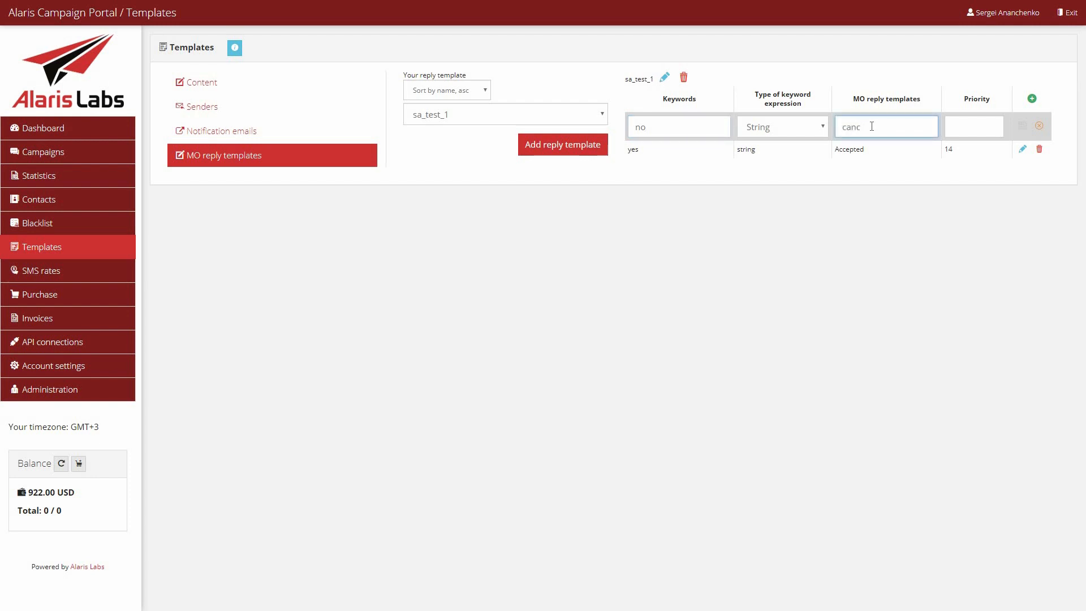
{"action": "type", "text": "eled"}
{"action": "left_click", "coordinate": [956, 130]}
{"action": "type", "text": "15"}
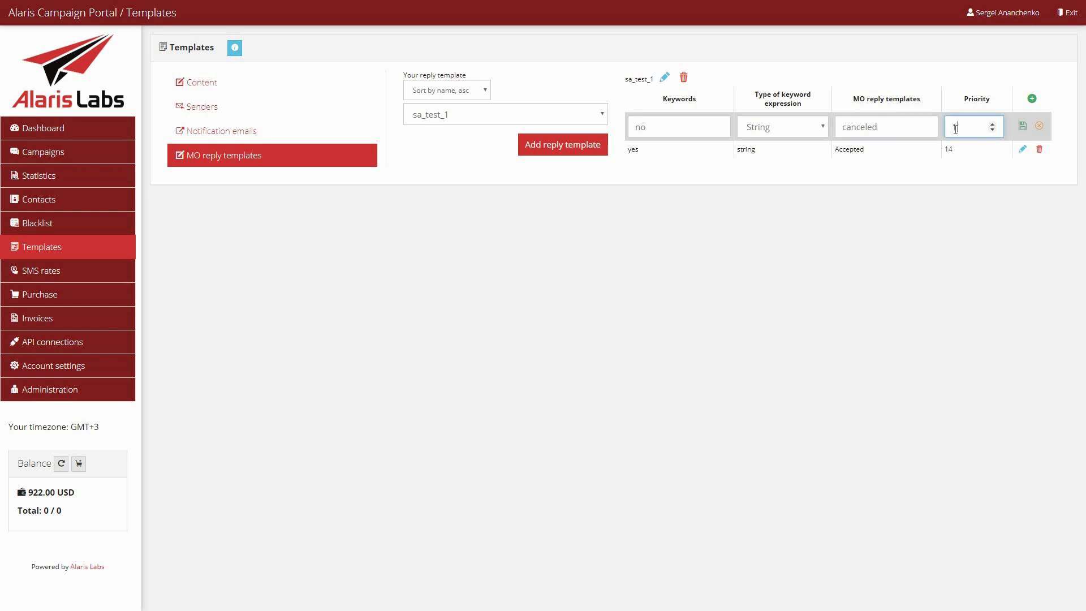
{"action": "left_click", "coordinate": [1023, 125]}
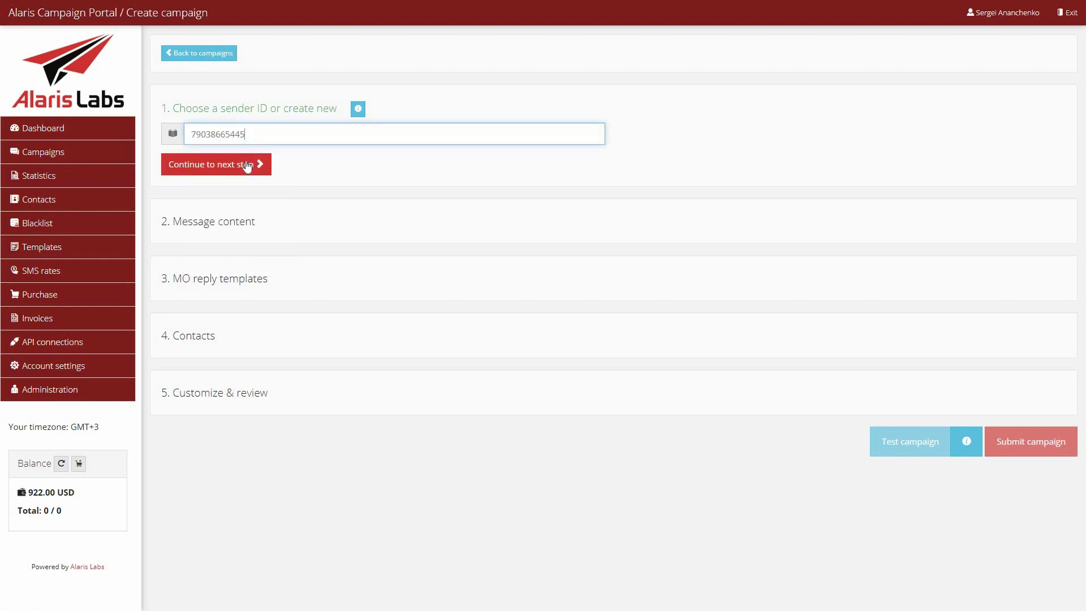
Set up a new campaign with the content template sa_test and the MO reply template sa_test_1.
{"action": "left_click", "coordinate": [247, 165]}
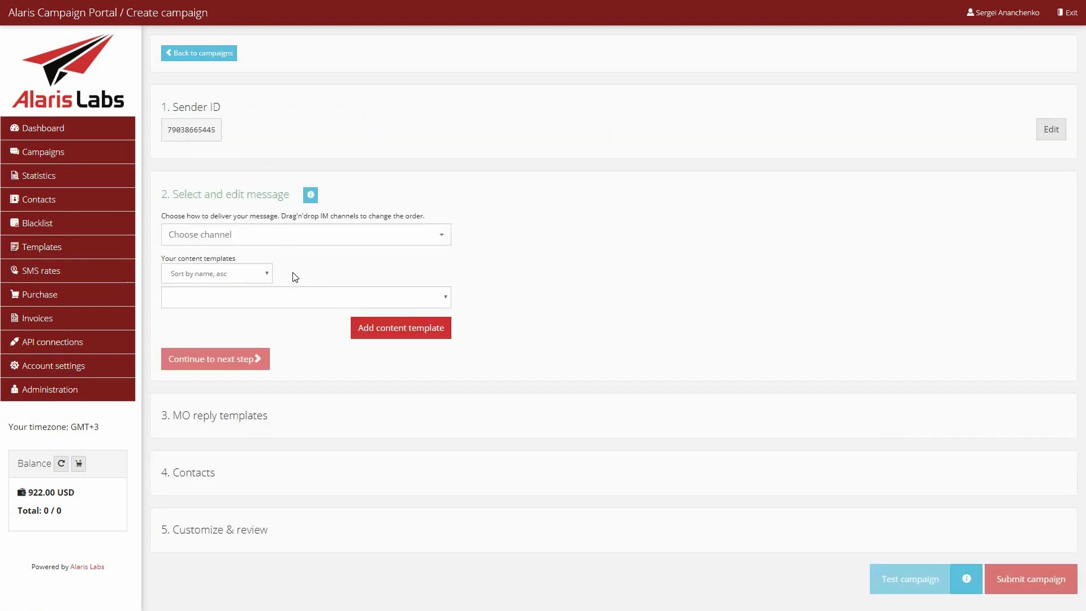
{"action": "left_click", "coordinate": [346, 304]}
{"action": "left_click", "coordinate": [328, 327]}
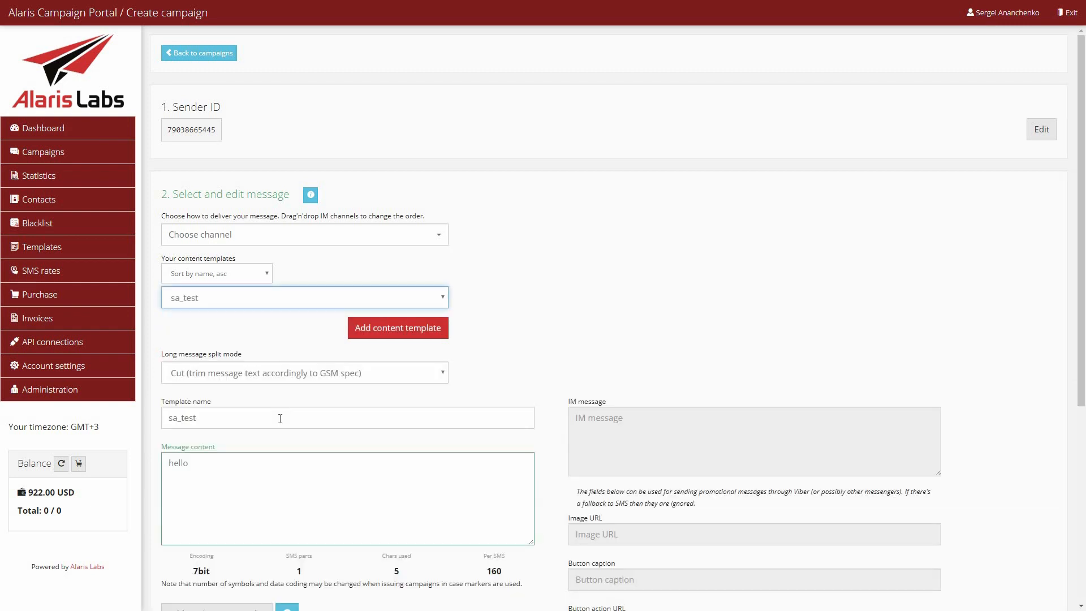
{"action": "scroll", "coordinate": [266, 413], "scroll_direction": "down", "scroll_amount": 5}
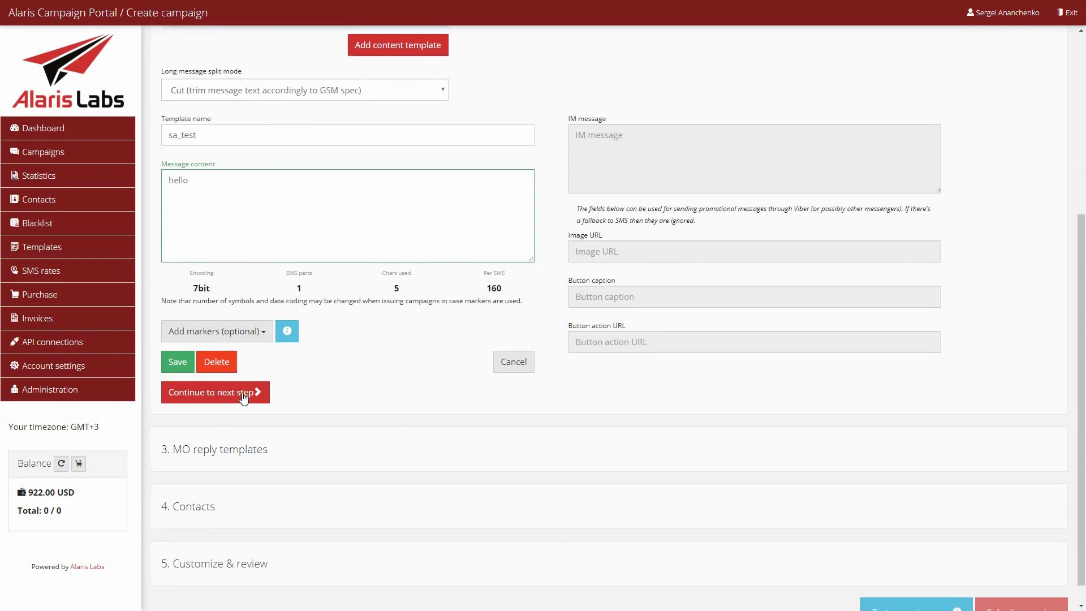
{"action": "left_click", "coordinate": [244, 396]}
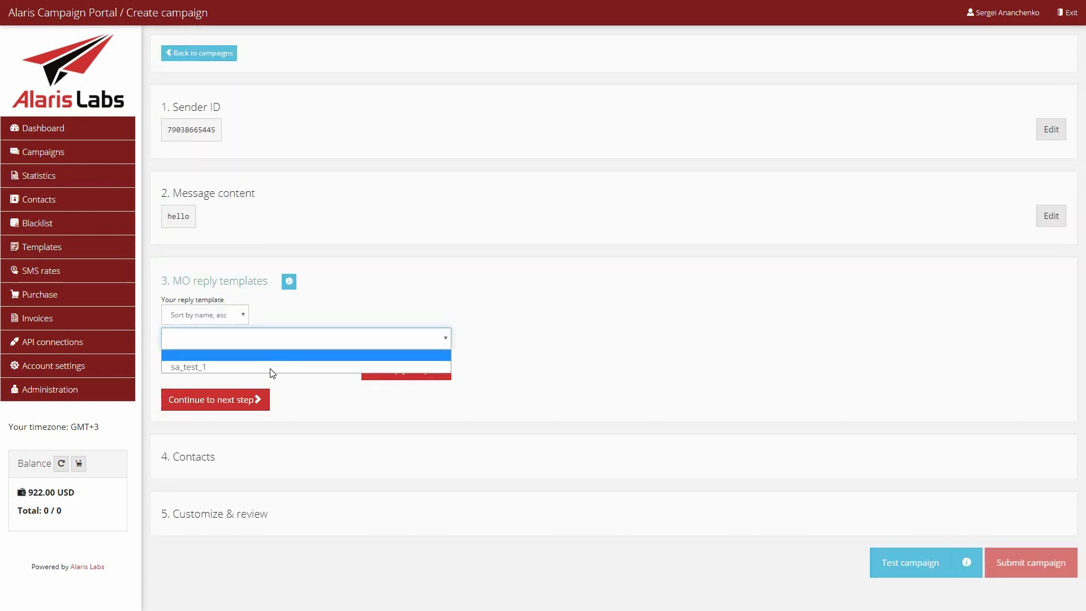
{"action": "left_click", "coordinate": [270, 367]}
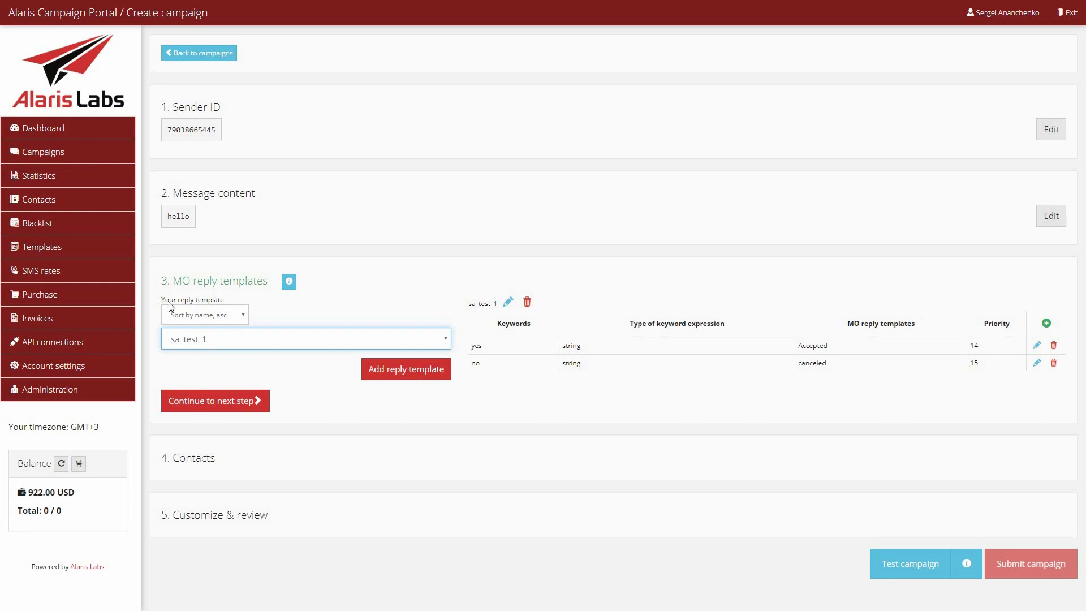
View the "Send from file" tasks in the campaigns section, and return to the campaign list.
{"action": "left_click", "coordinate": [98, 185]}
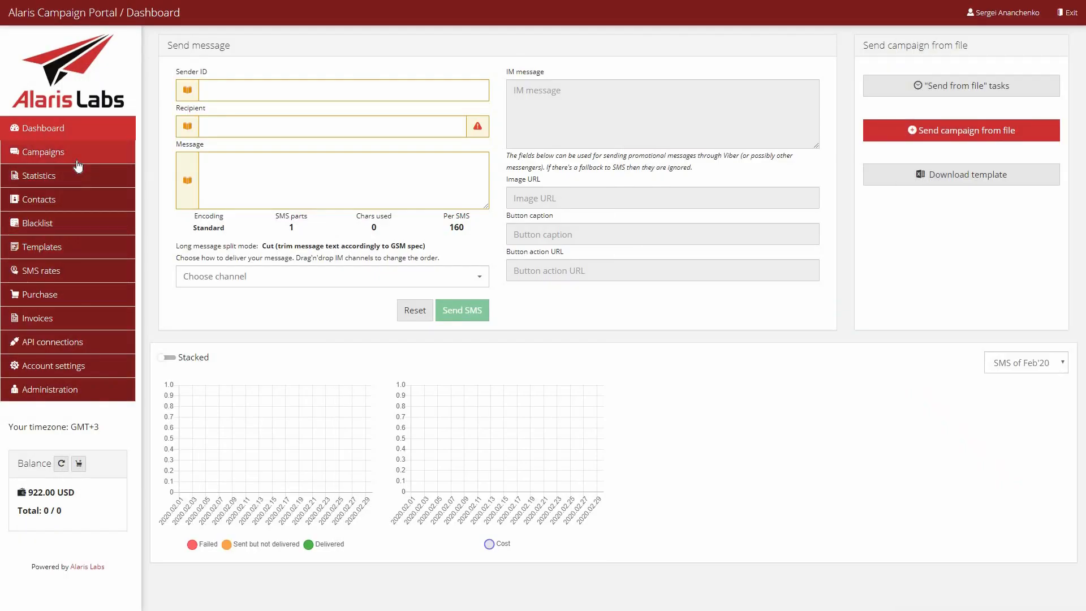
{"action": "left_click", "coordinate": [78, 160]}
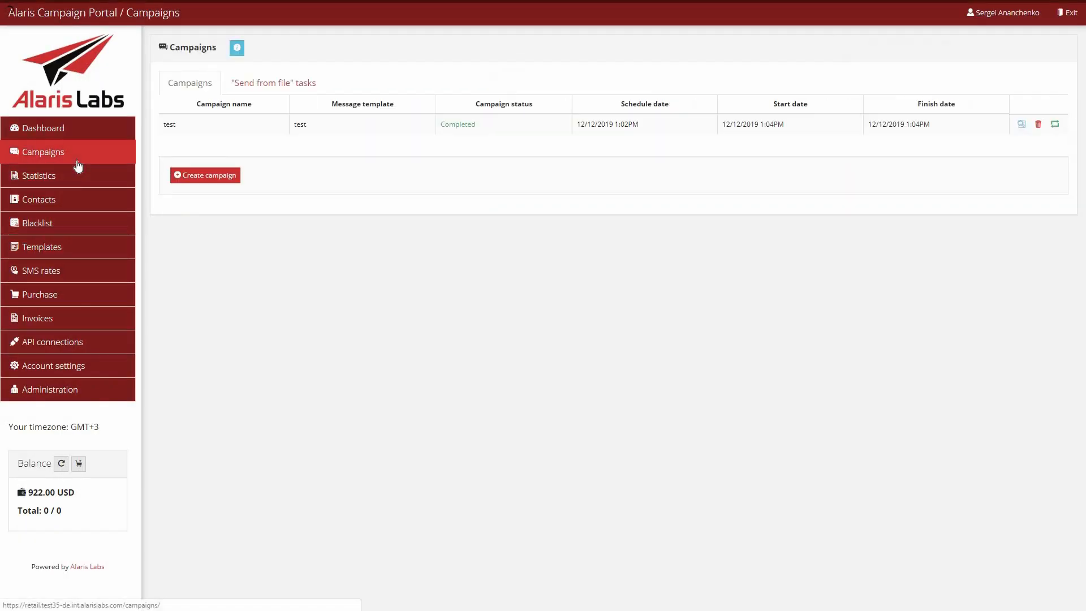
{"action": "left_click", "coordinate": [258, 85]}
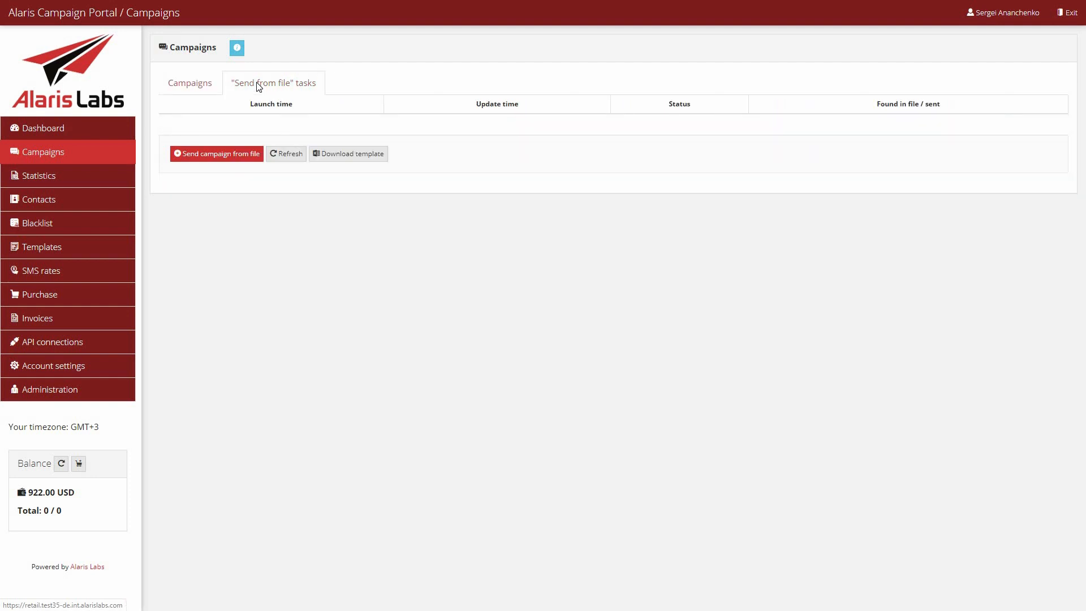
{"action": "left_click", "coordinate": [182, 85]}
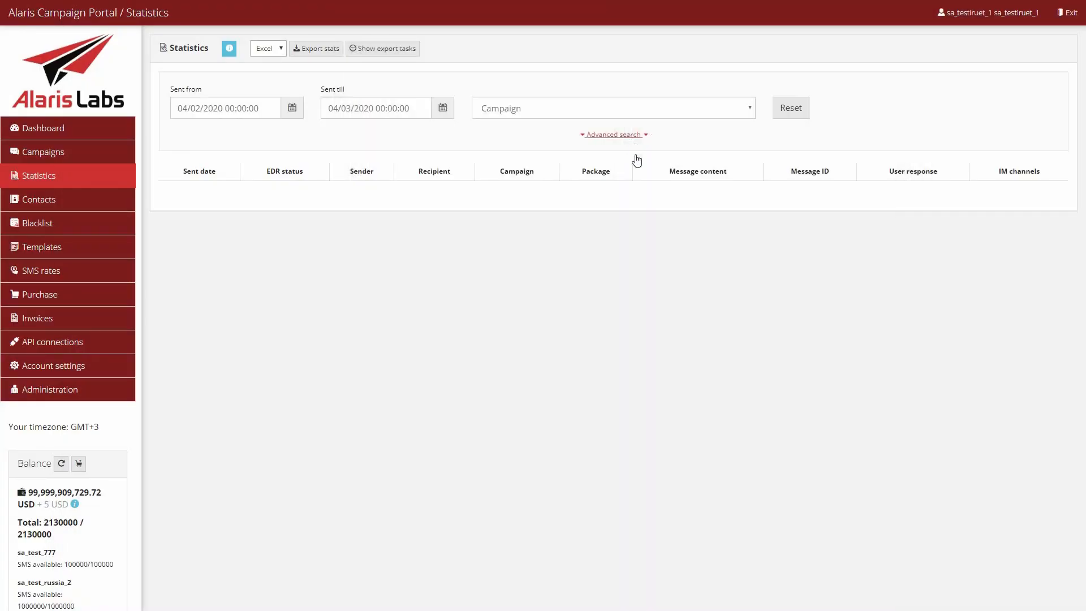
Add the Arrived to, Country, Message content, Select tags, User response and Destination address filters to the statistics advanced search.
{"action": "left_click", "coordinate": [636, 158]}
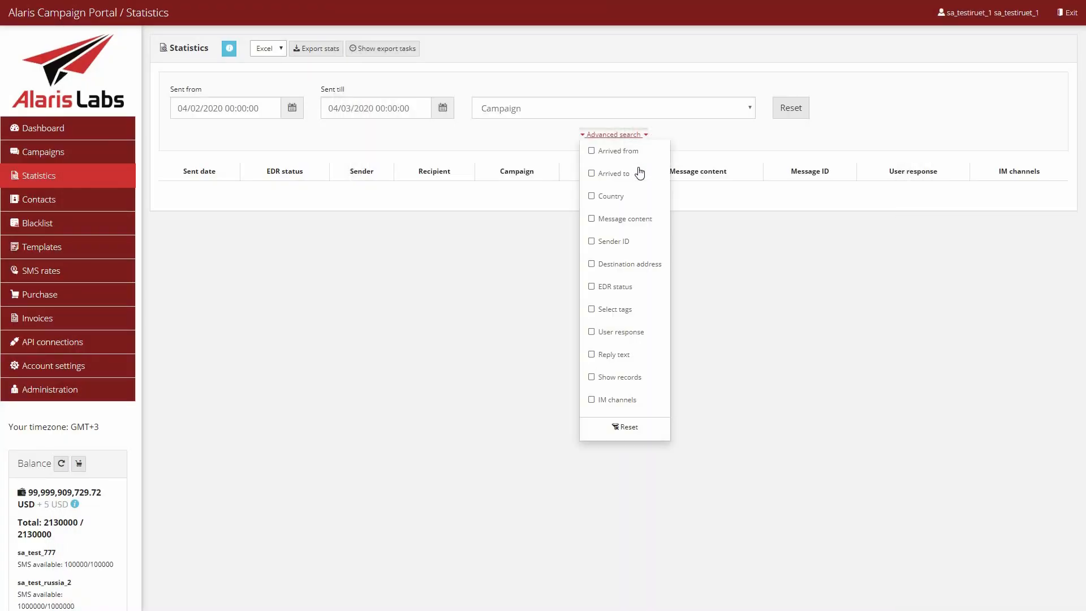
{"action": "left_click", "coordinate": [635, 173]}
{"action": "left_click", "coordinate": [634, 196]}
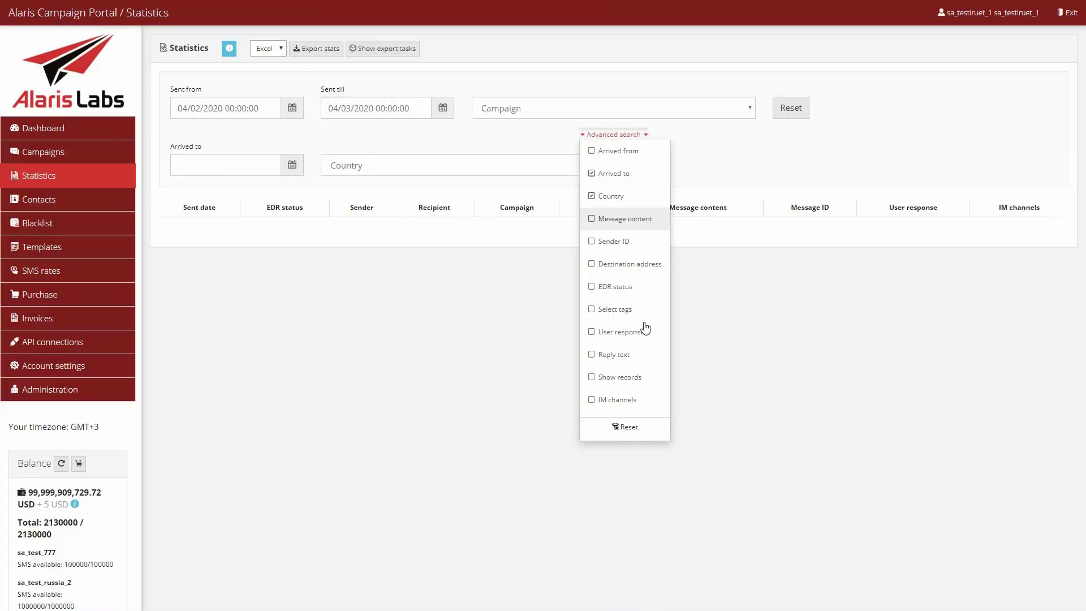
{"action": "left_click", "coordinate": [633, 219]}
{"action": "left_click", "coordinate": [633, 309]}
{"action": "left_click", "coordinate": [634, 332]}
{"action": "left_click", "coordinate": [636, 263]}
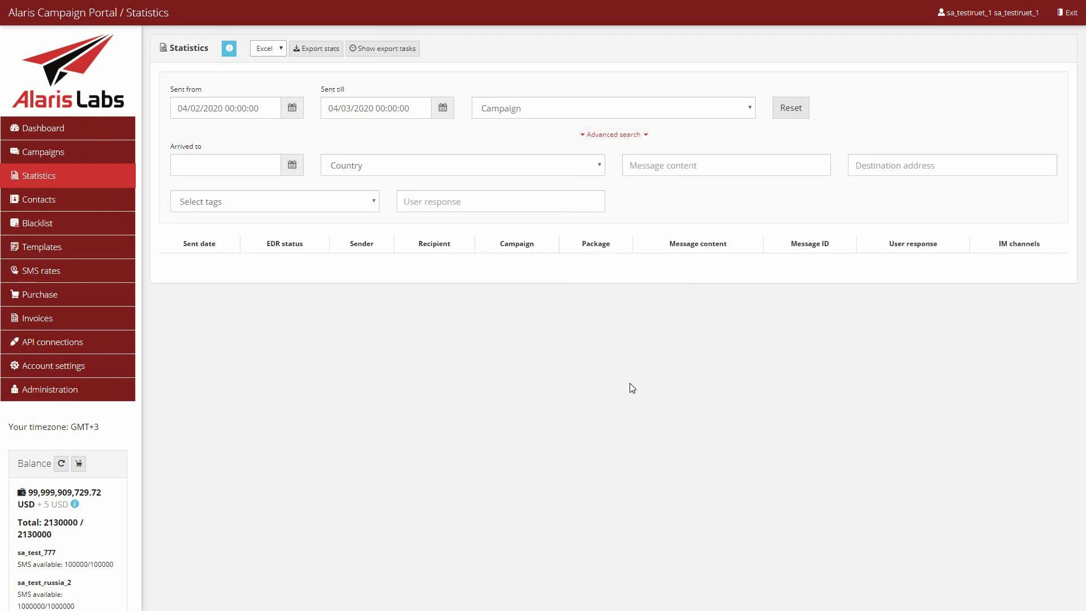
Remove the Country, Arrived to, Message content, Select tags and User response filters from the statistics advanced search.
{"action": "left_click", "coordinate": [614, 135]}
{"action": "left_click", "coordinate": [623, 195]}
{"action": "left_click", "coordinate": [622, 173]}
{"action": "left_click", "coordinate": [622, 219]}
{"action": "left_click", "coordinate": [622, 310]}
{"action": "left_click", "coordinate": [622, 333]}
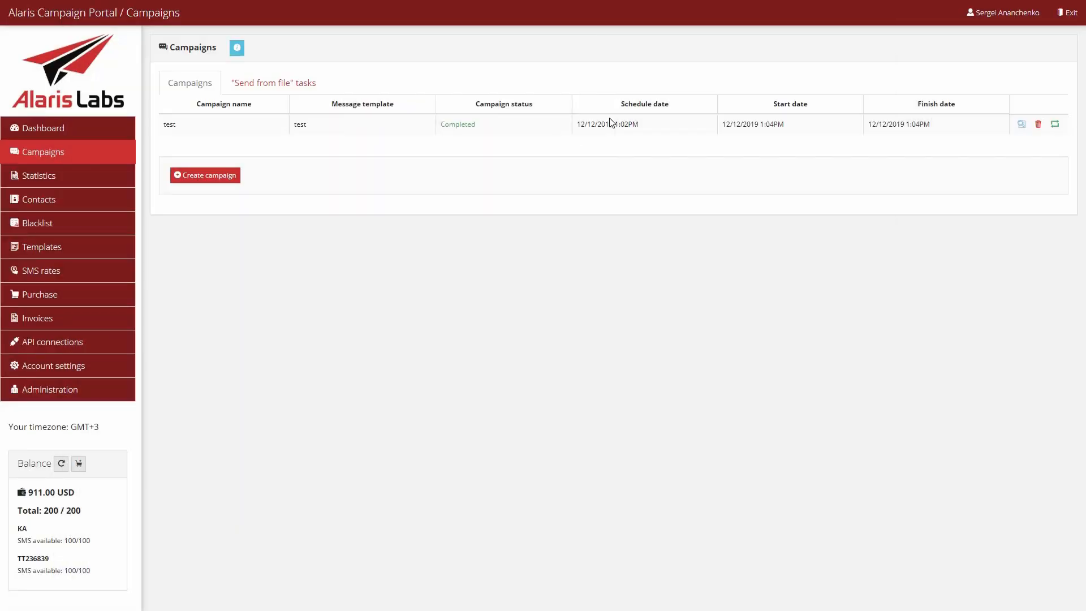
Enable the MCCMNC column in the SMS rates table.
{"action": "left_click", "coordinate": [669, 123]}
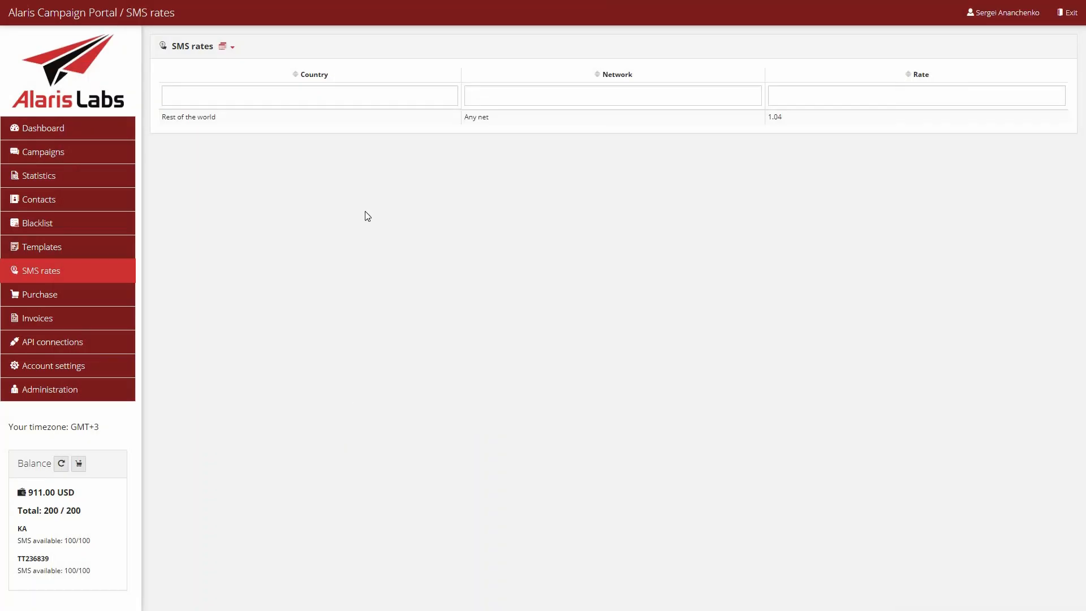
{"action": "left_click", "coordinate": [234, 49]}
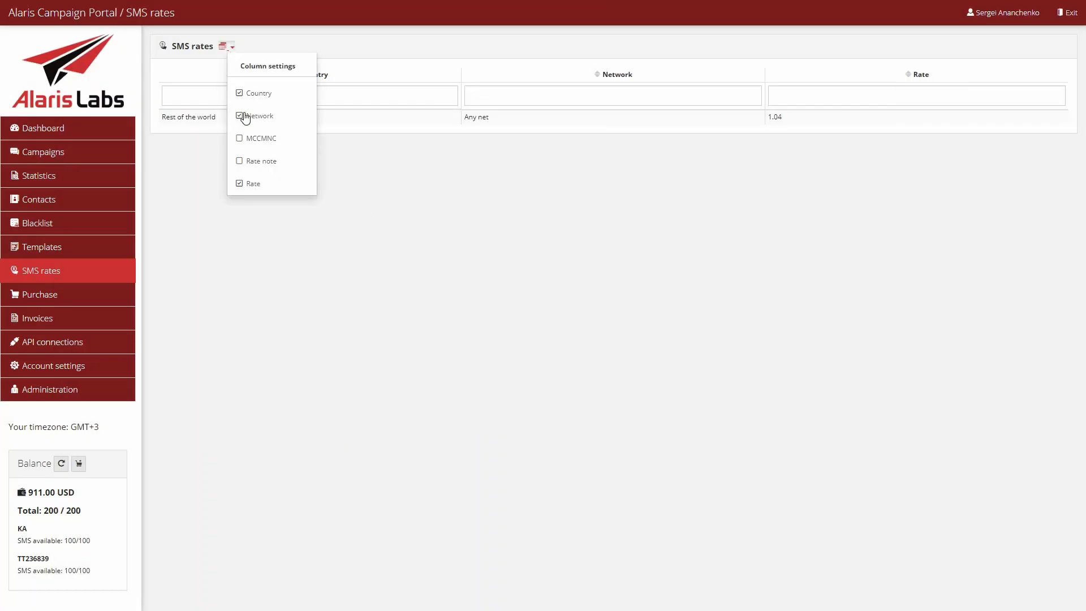
{"action": "left_click", "coordinate": [240, 139]}
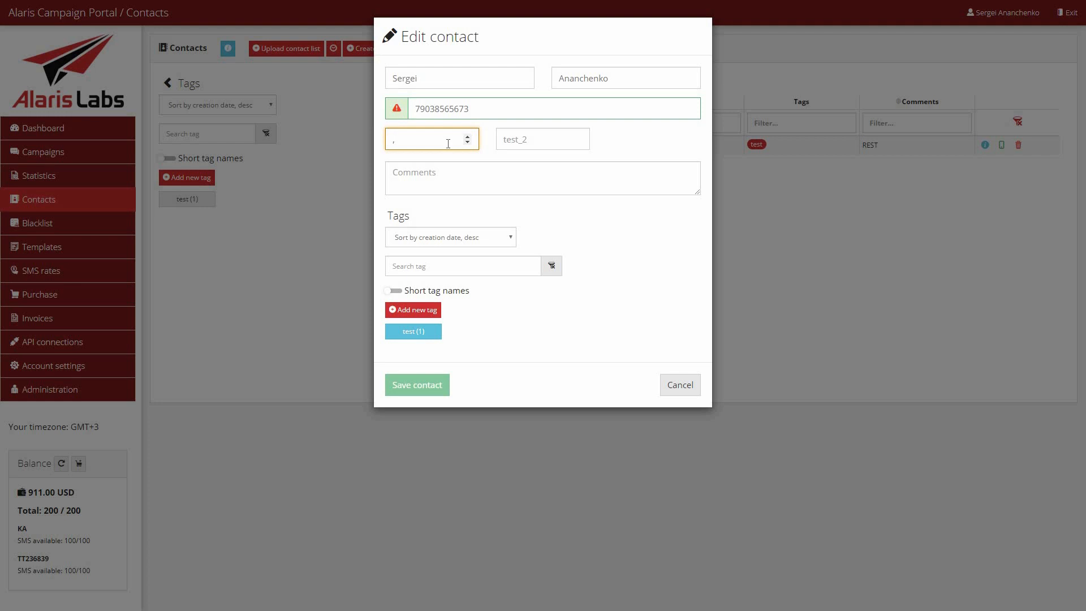
Clear the entry in the test_1 field of the contact being edited.
{"action": "key", "text": "BackSpace"}
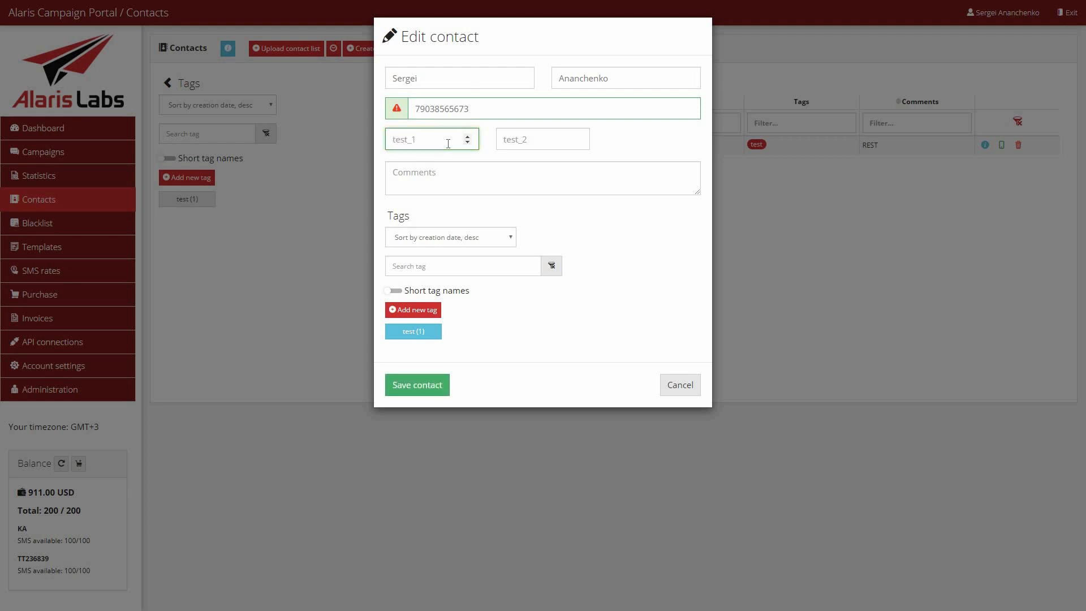